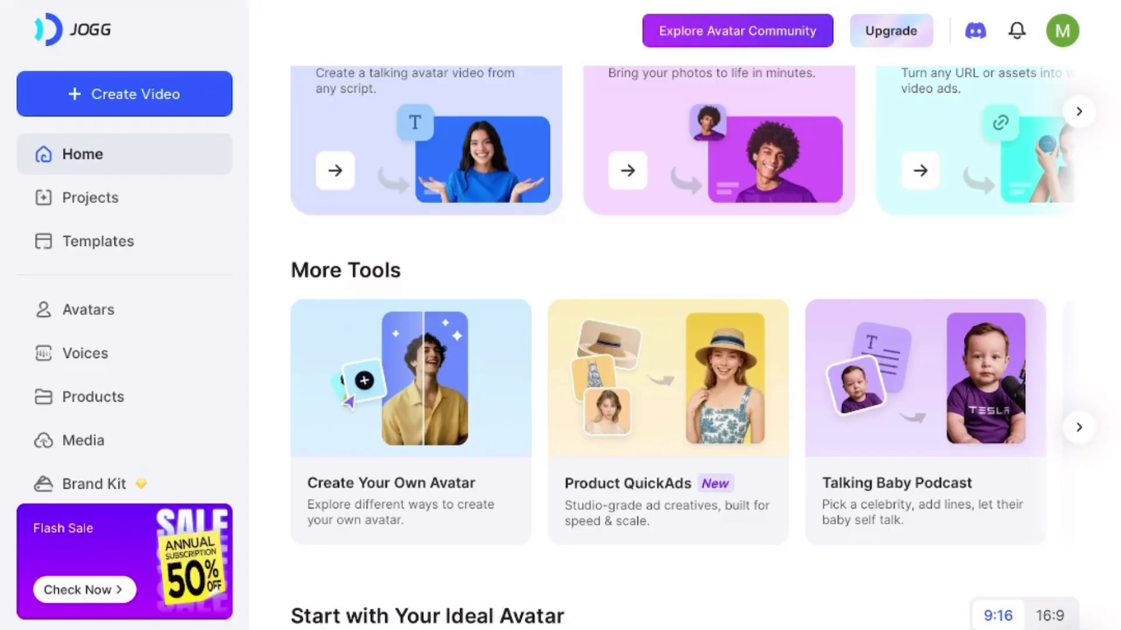
Browse the More Tools section of the home page and open the Video Podcast tool
{"action": "scroll", "coordinate": [690, 357], "scroll_direction": "up", "scroll_amount": 2}
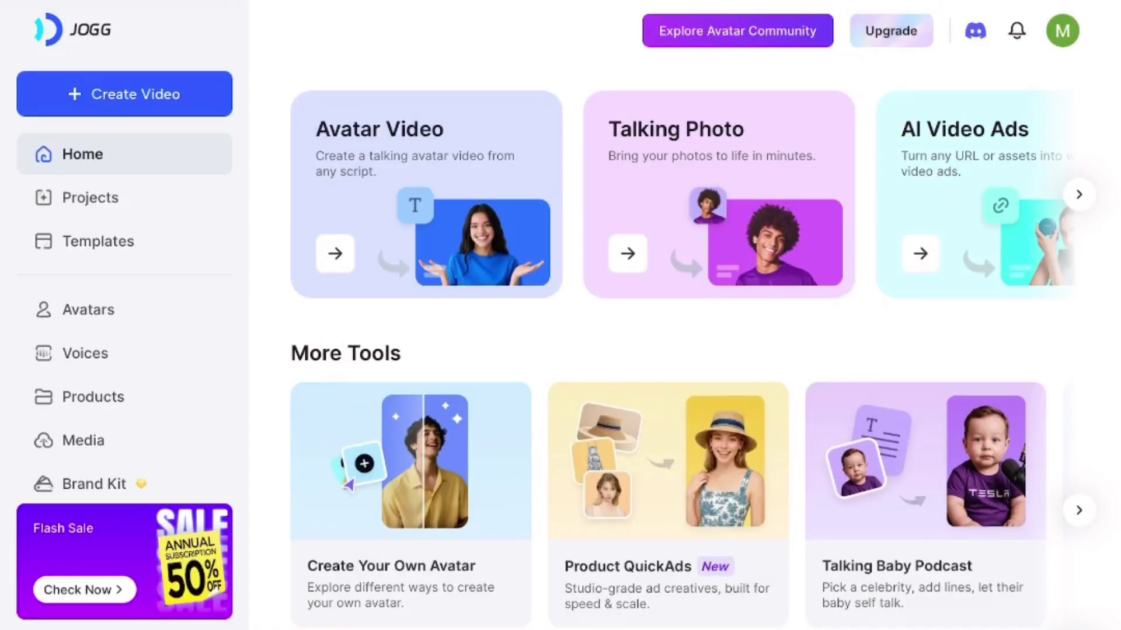
{"action": "scroll", "coordinate": [683, 386], "scroll_direction": "down", "scroll_amount": 2}
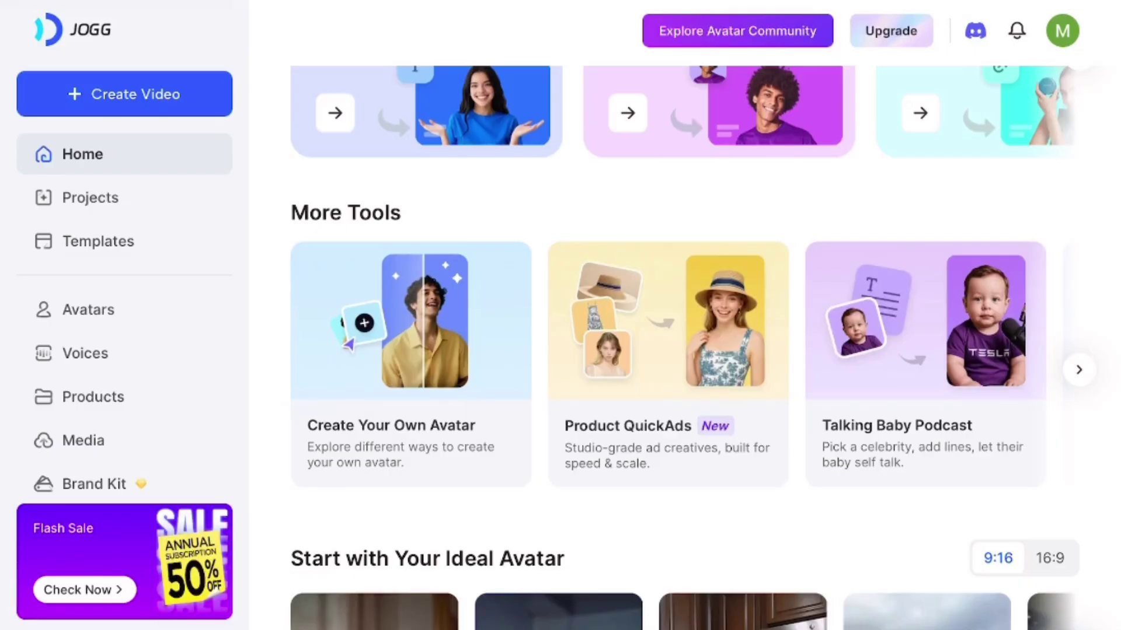
{"action": "scroll", "coordinate": [683, 370], "scroll_direction": "down", "scroll_amount": 1}
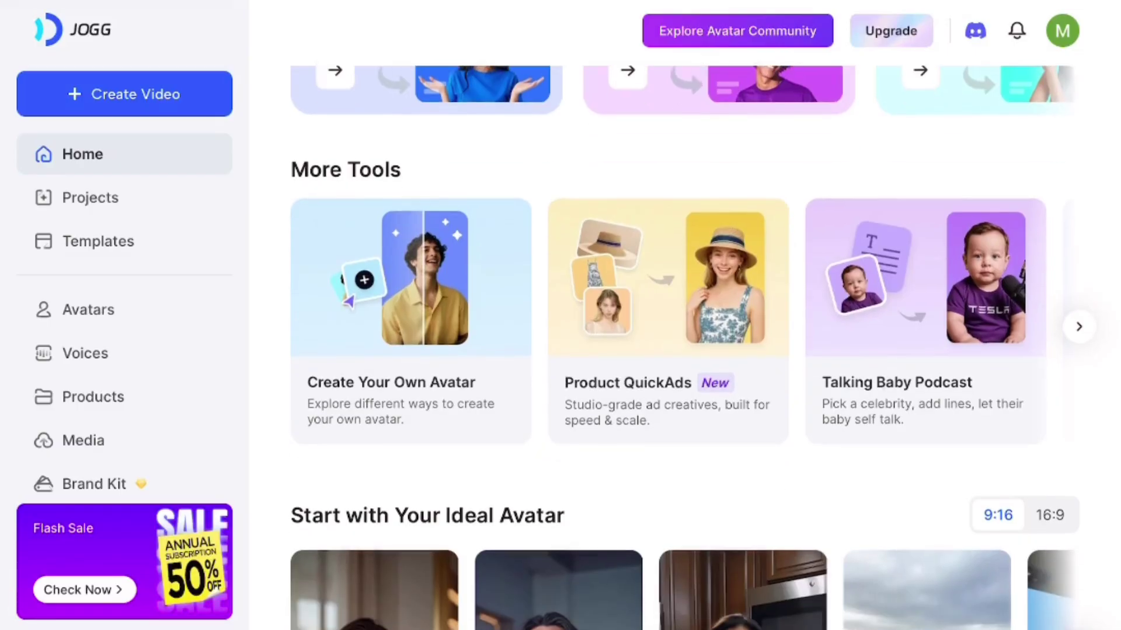
{"action": "left_click", "coordinate": [1079, 323]}
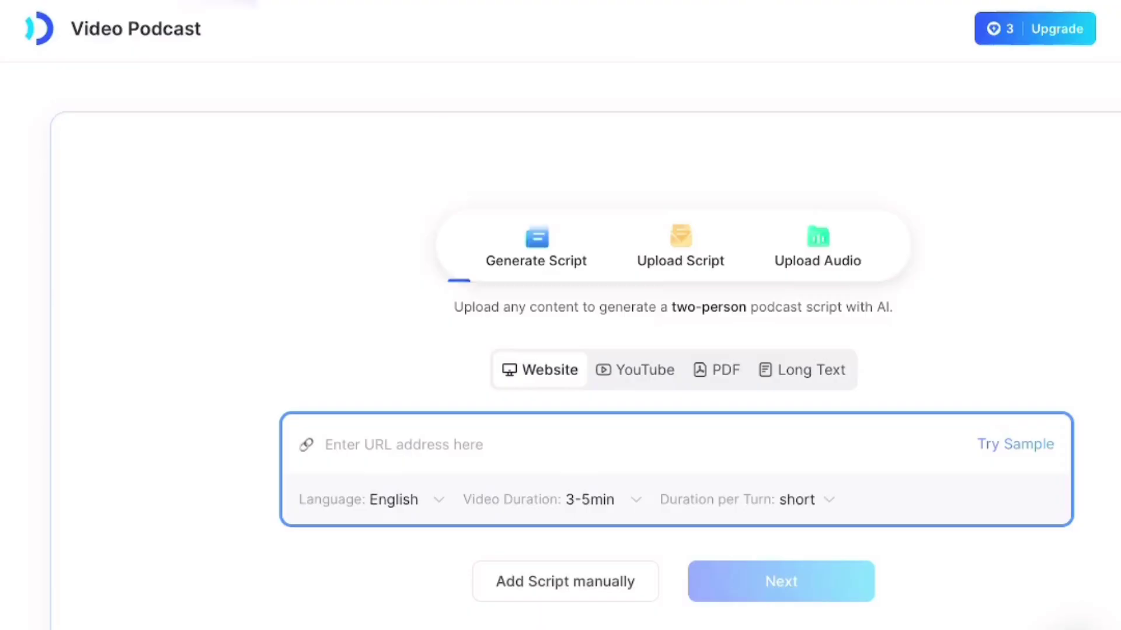
Review the Upload Script and Upload Audio input methods and return to Generate Script
{"action": "scroll", "coordinate": [577, 344], "scroll_direction": "down", "scroll_amount": 1}
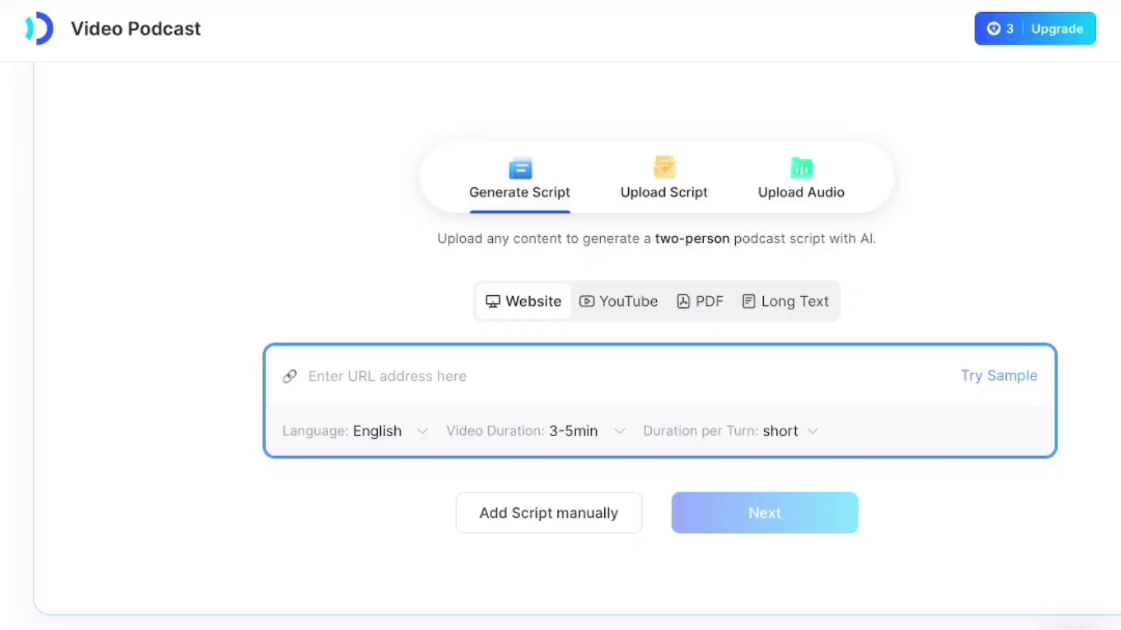
{"action": "left_click", "coordinate": [664, 178]}
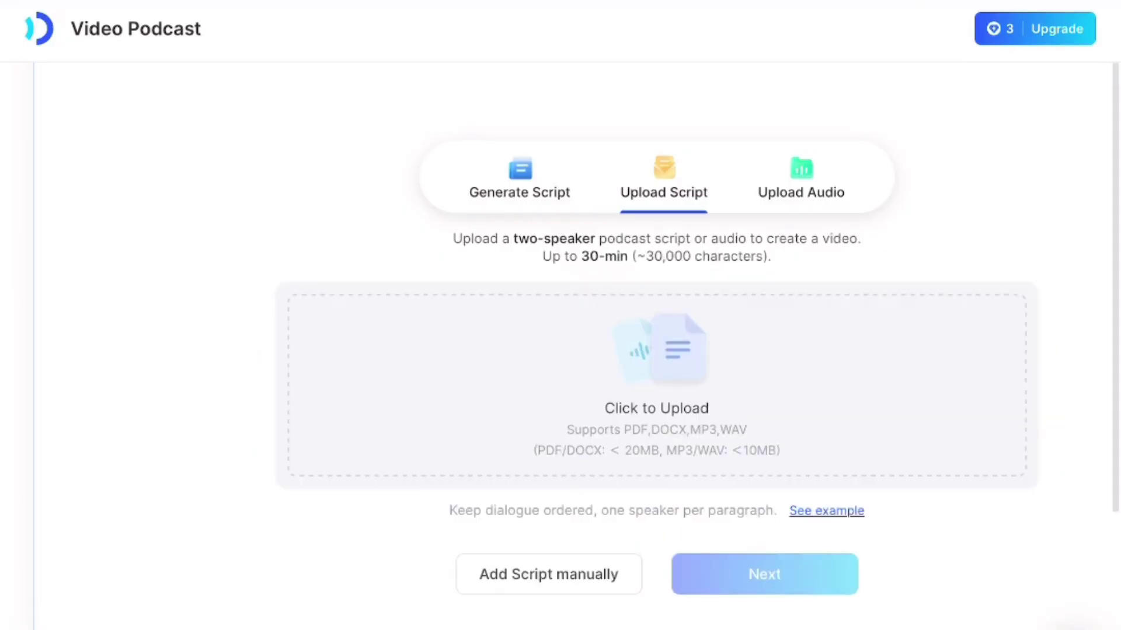
{"action": "left_click", "coordinate": [800, 178]}
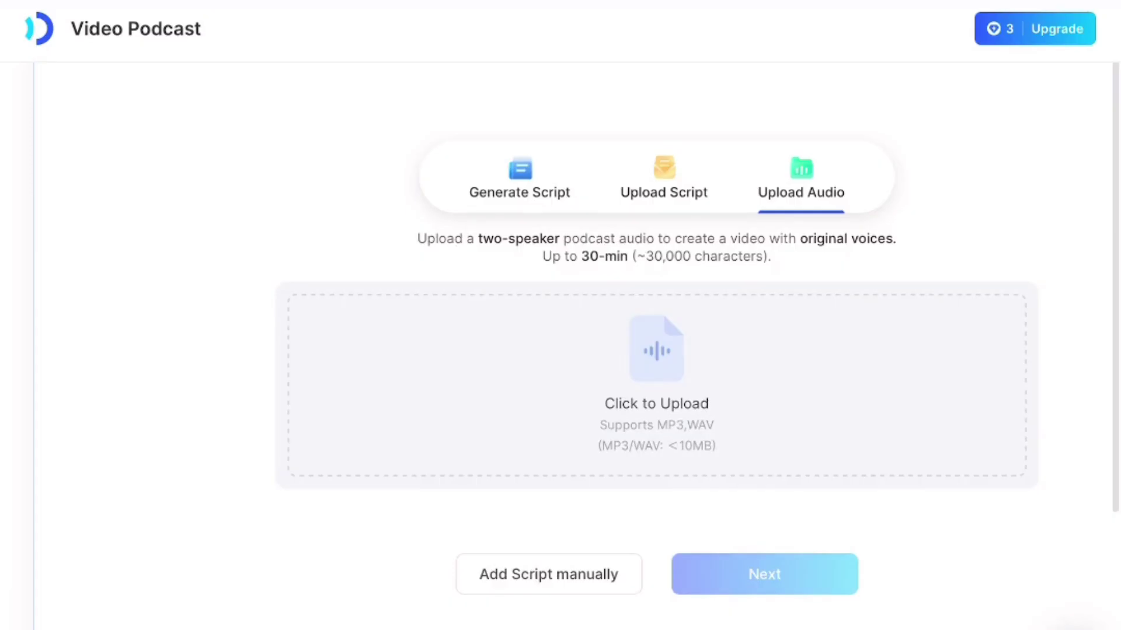
{"action": "left_click", "coordinate": [519, 178]}
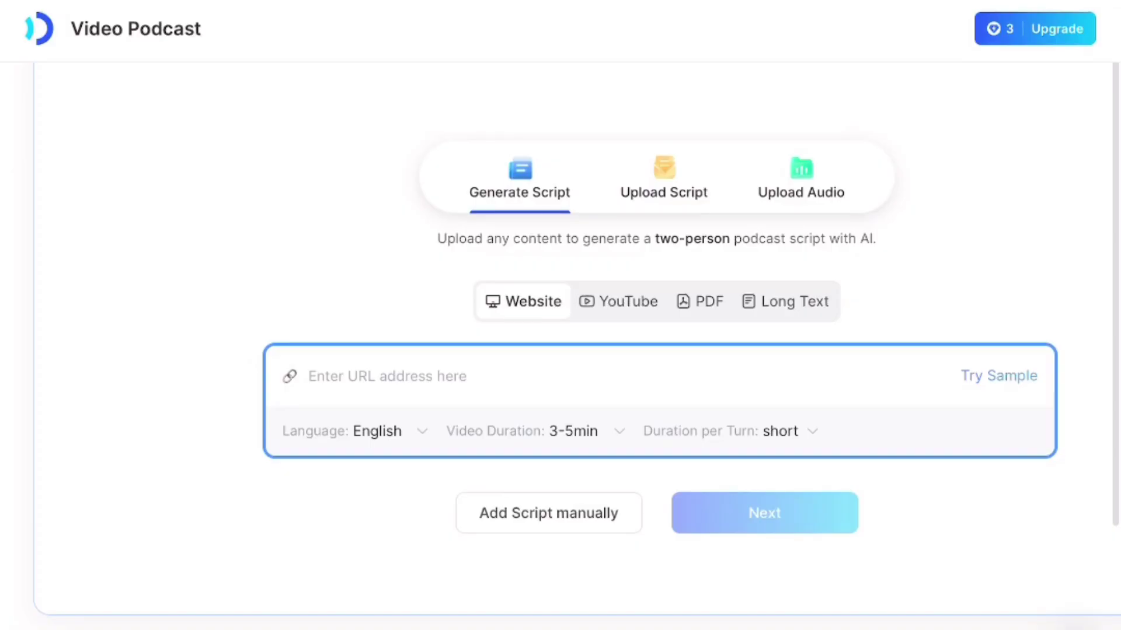
Examine the available choices for script language, video duration and duration per turn, leaving them as they are
{"action": "left_click", "coordinate": [391, 431]}
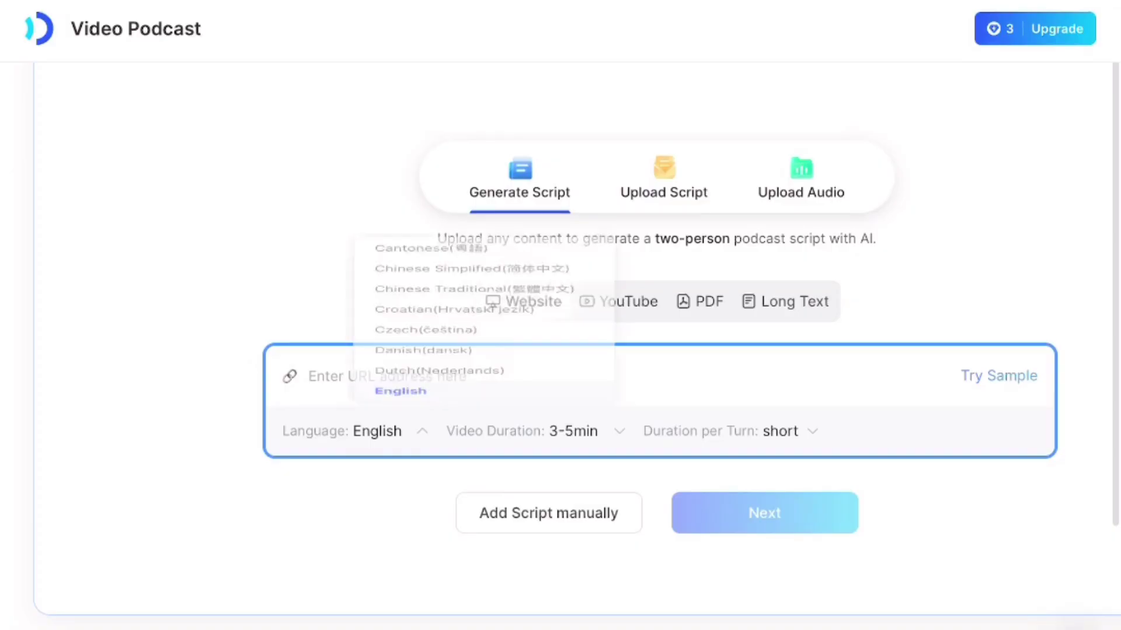
{"action": "left_click", "coordinate": [586, 431]}
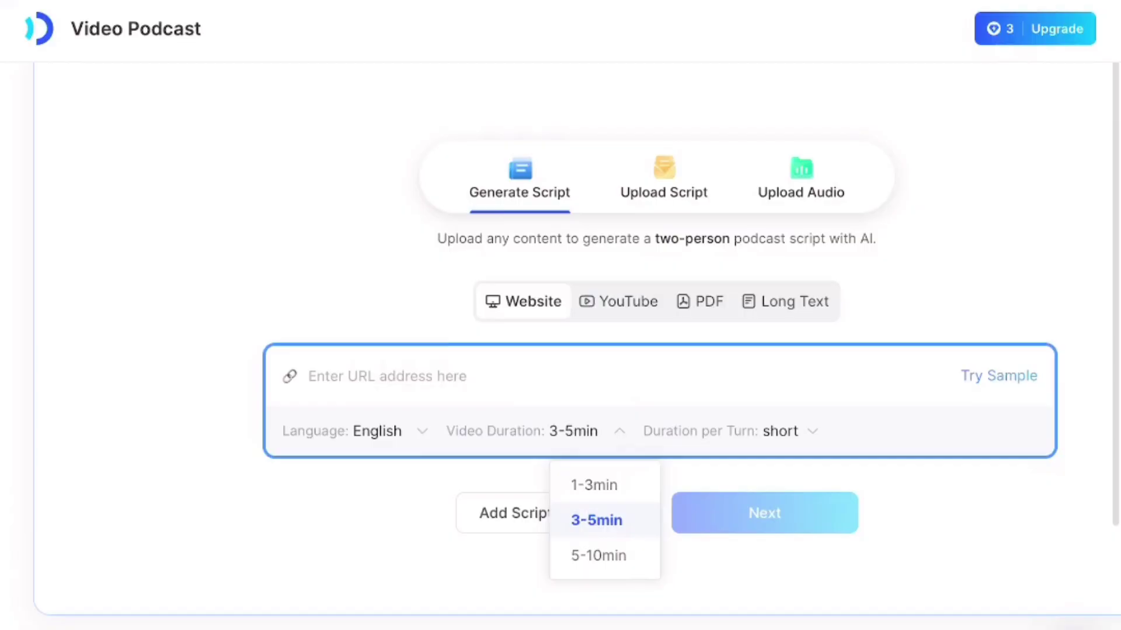
{"action": "left_click", "coordinate": [790, 431]}
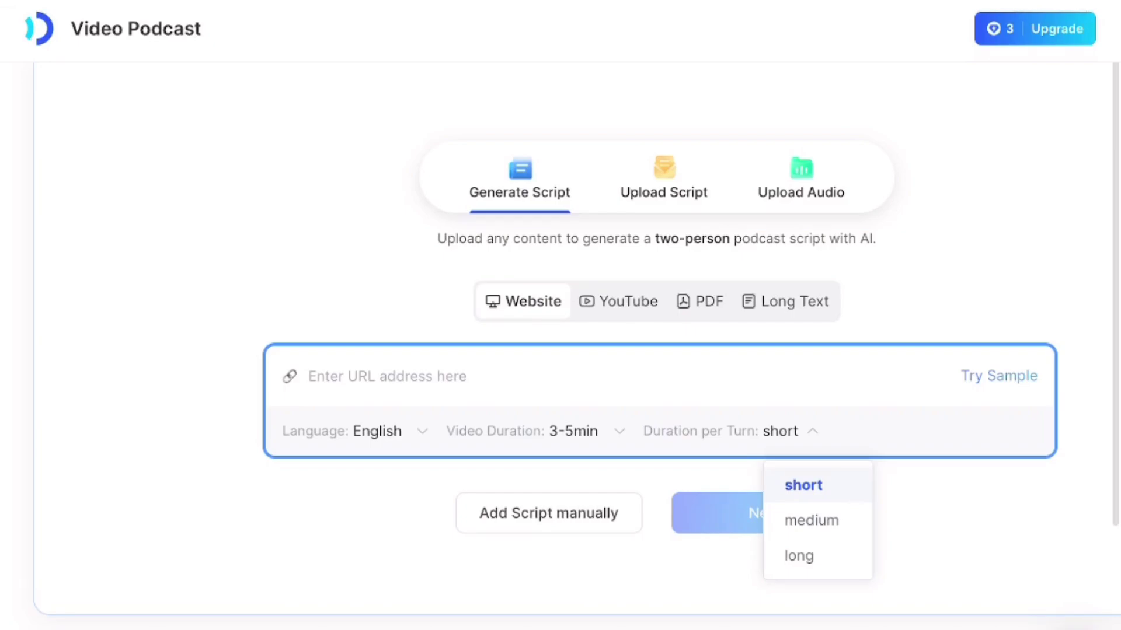
{"action": "key", "text": "Escape"}
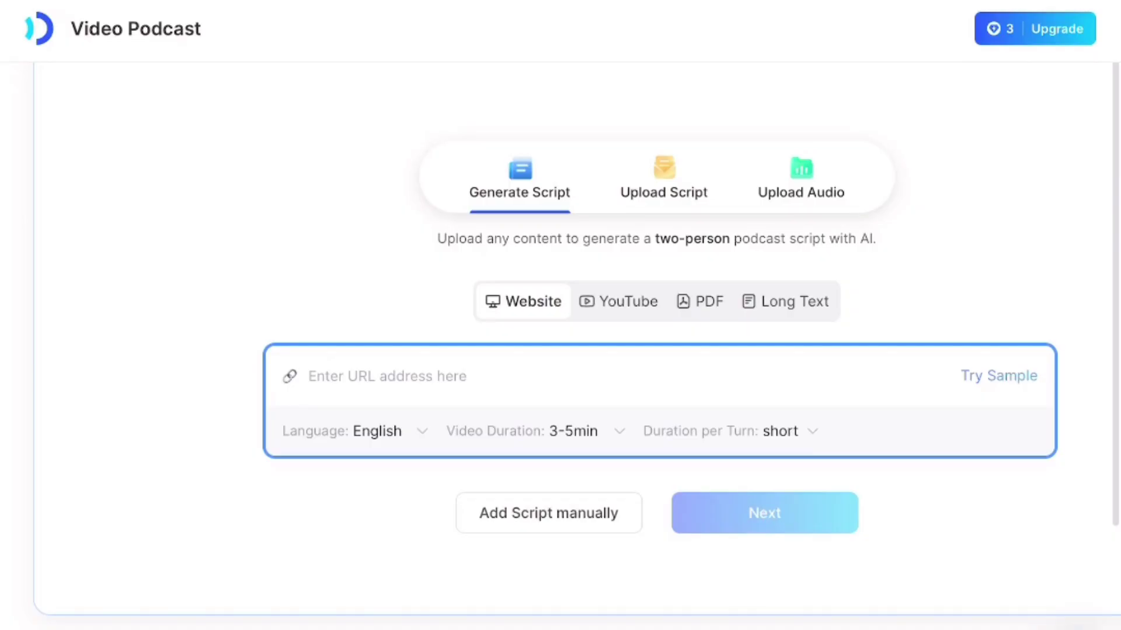
Look through the Website, YouTube, PDF and Long Text source types for generating the podcast script
{"action": "left_click", "coordinate": [388, 376]}
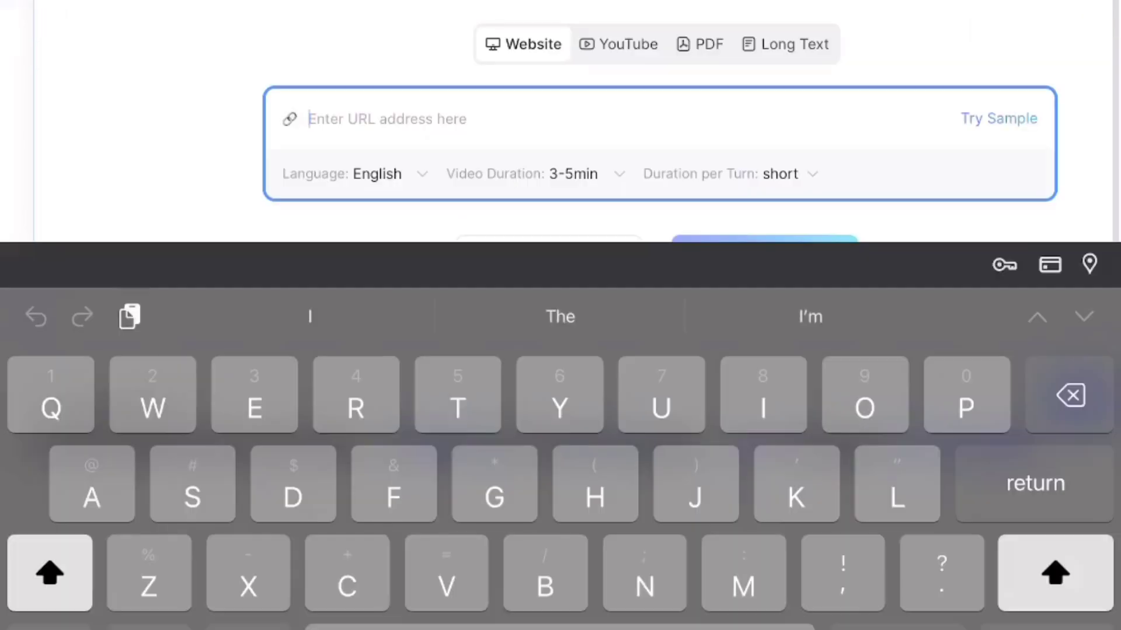
{"action": "key", "text": "Escape"}
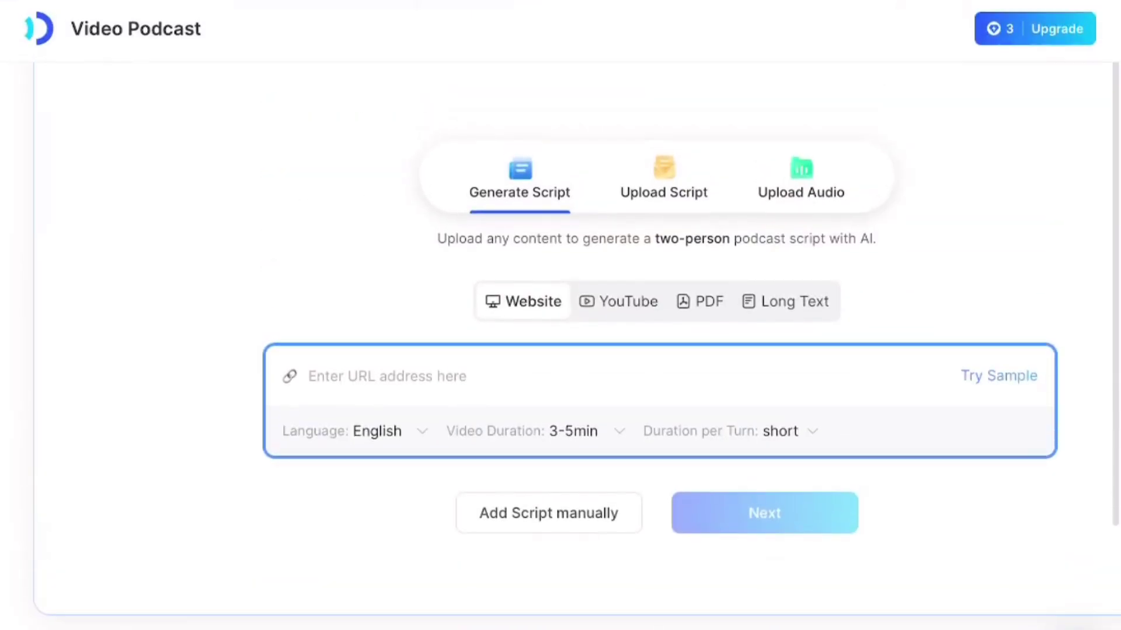
{"action": "left_click", "coordinate": [387, 376]}
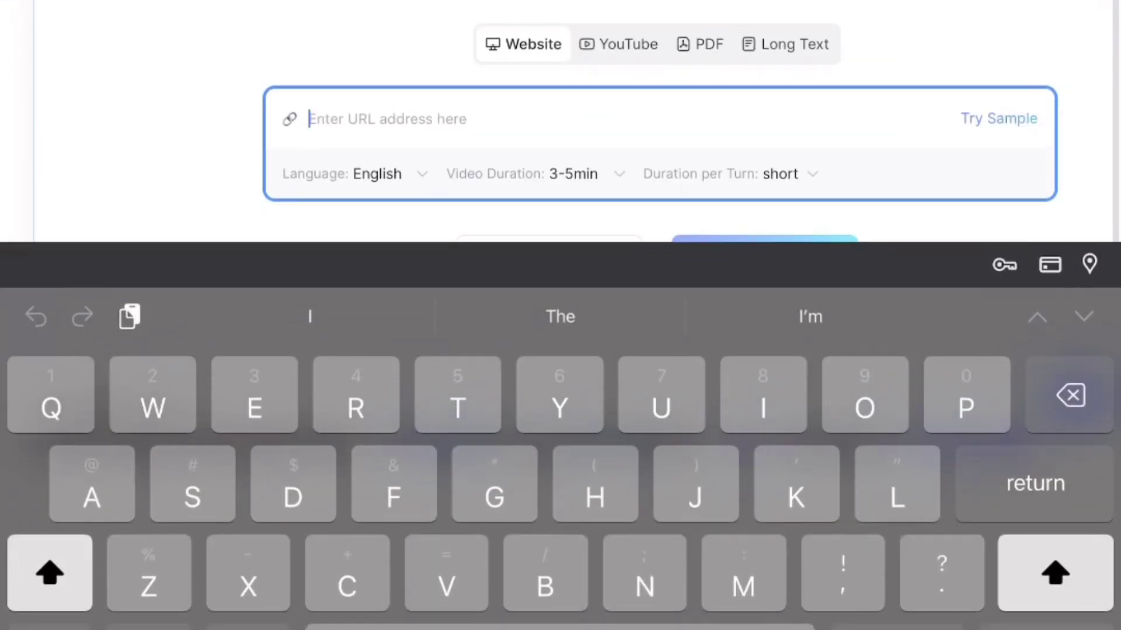
{"action": "left_click", "coordinate": [618, 45]}
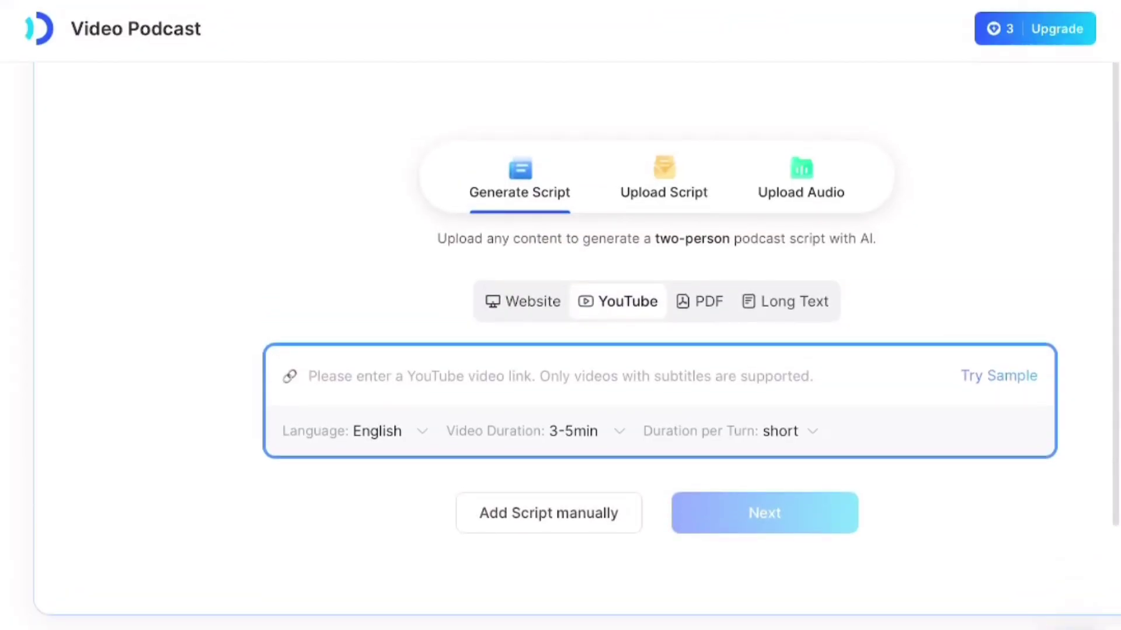
{"action": "left_click", "coordinate": [700, 302]}
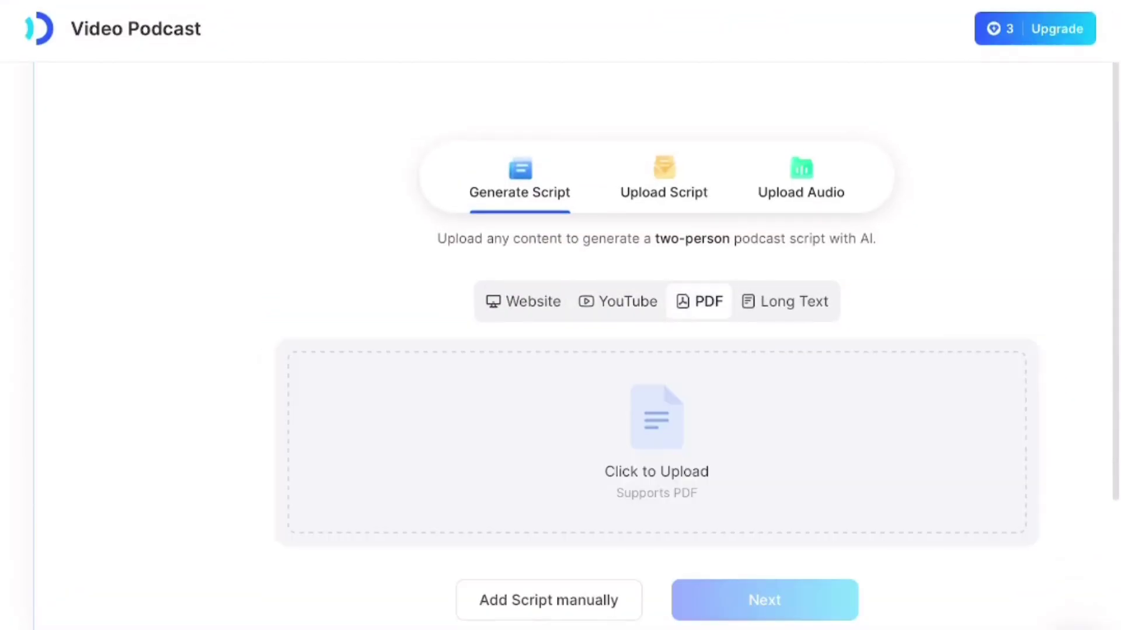
{"action": "left_click", "coordinate": [785, 302]}
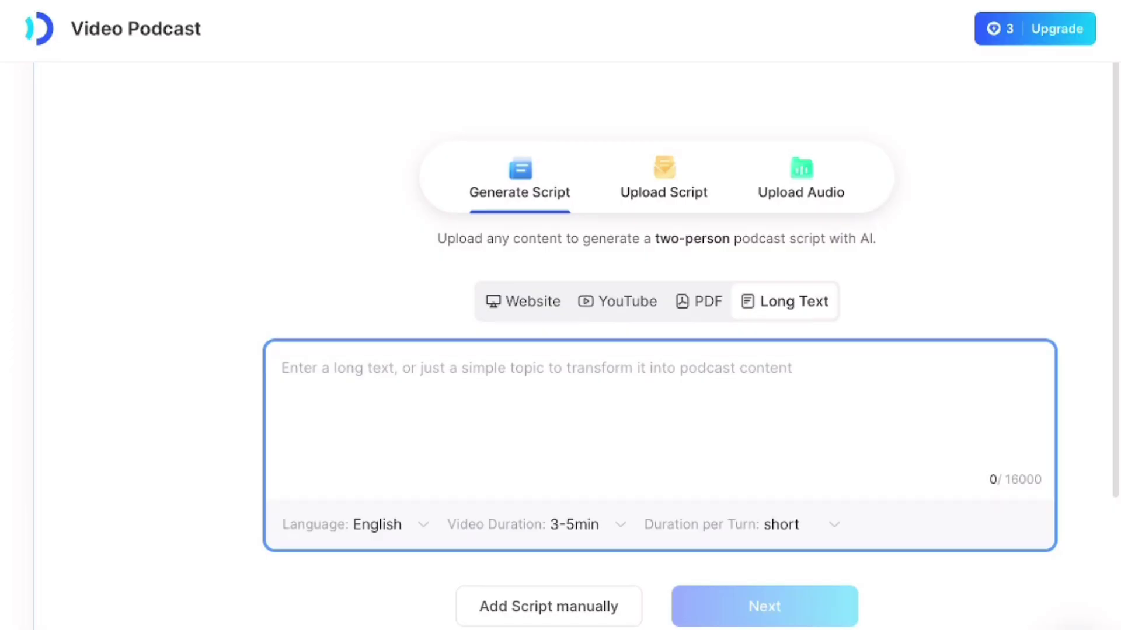
Upload the recent audio file "pbgqricy (1)" as the two-speaker podcast audio and continue to avatar selection
{"action": "left_click", "coordinate": [800, 179]}
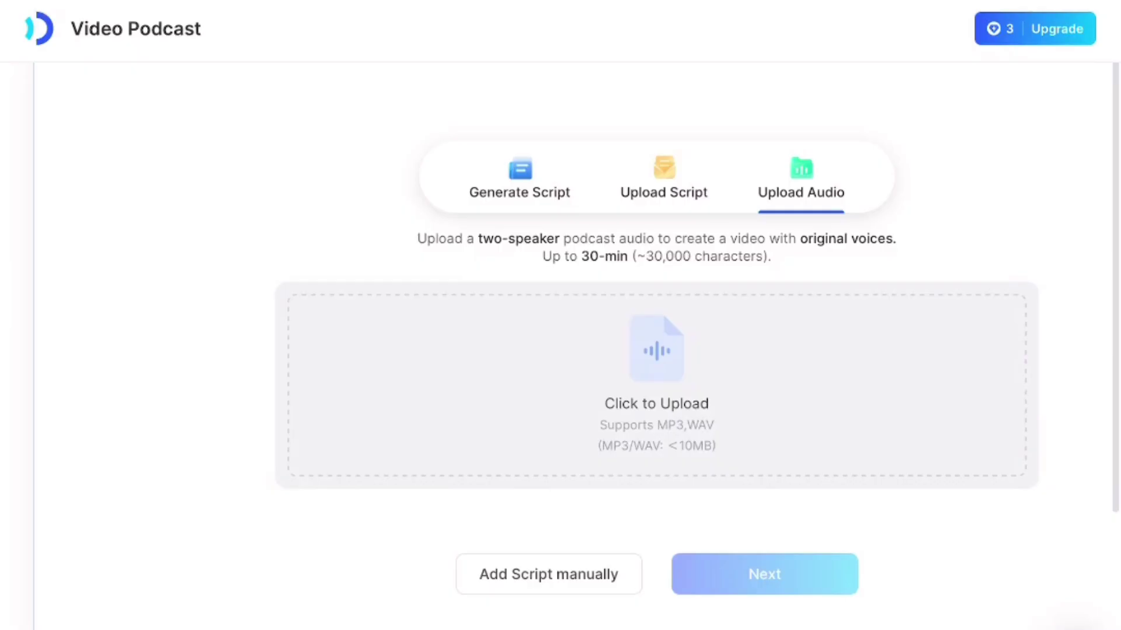
{"action": "left_click", "coordinate": [657, 385]}
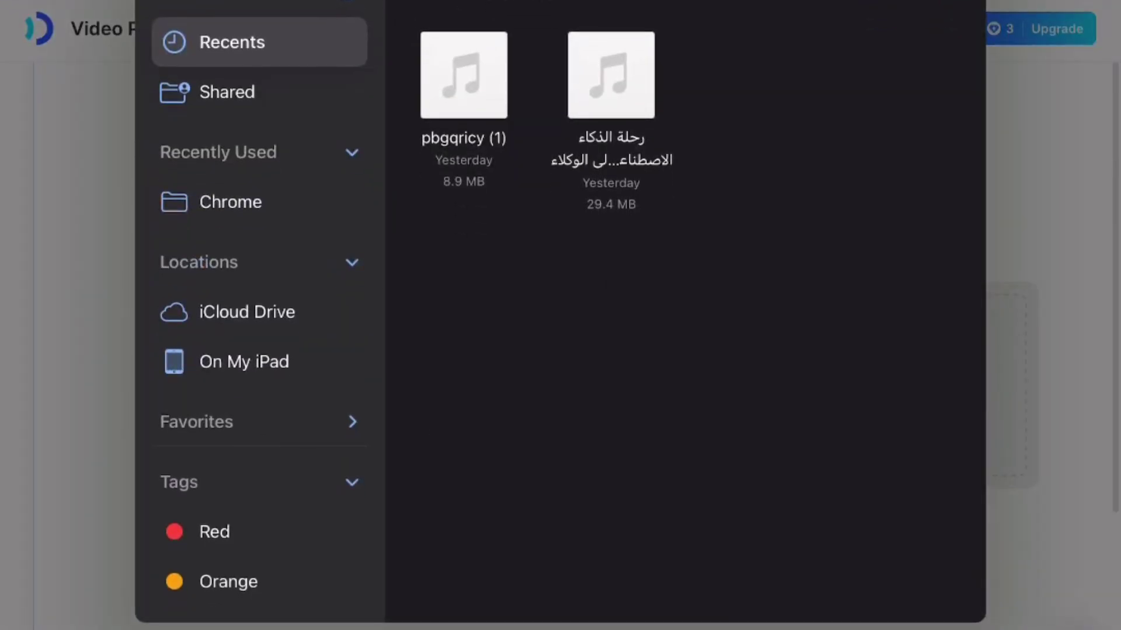
{"action": "left_click", "coordinate": [463, 75]}
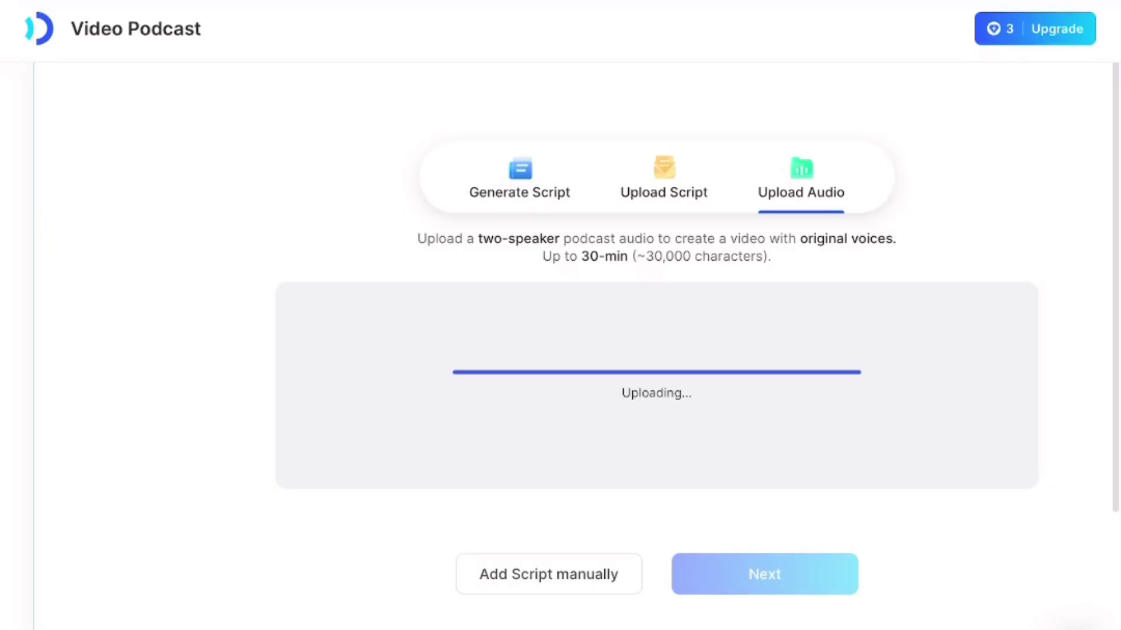
{"action": "left_click", "coordinate": [765, 575]}
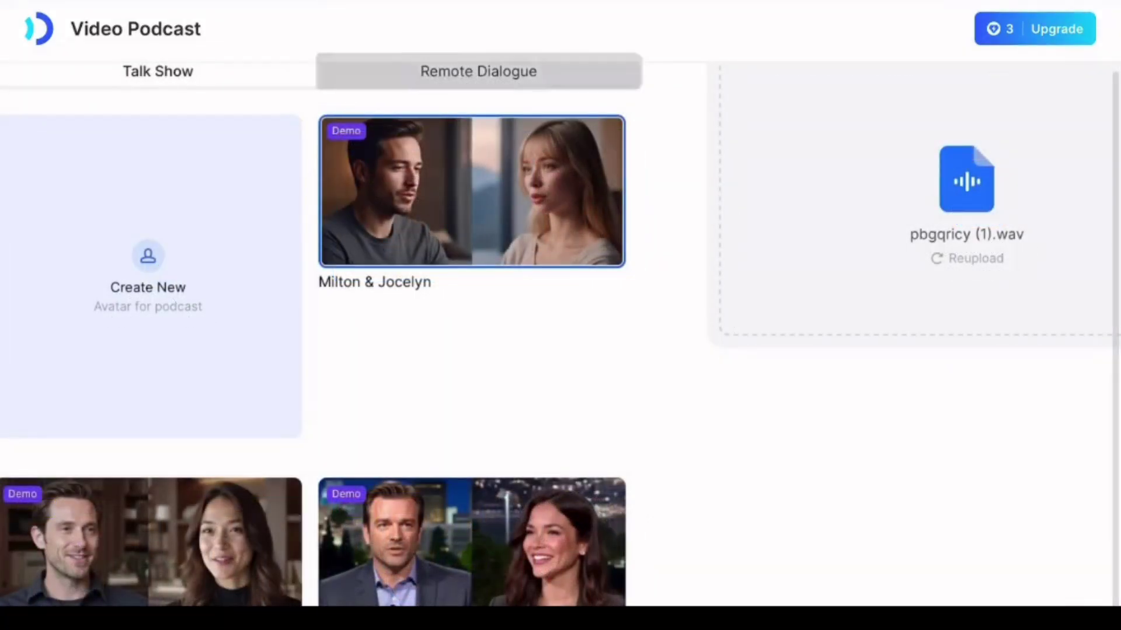
Set the host avatar format to Remote Dialogue and check Speaker 1's own avatars
{"action": "left_click", "coordinate": [479, 72]}
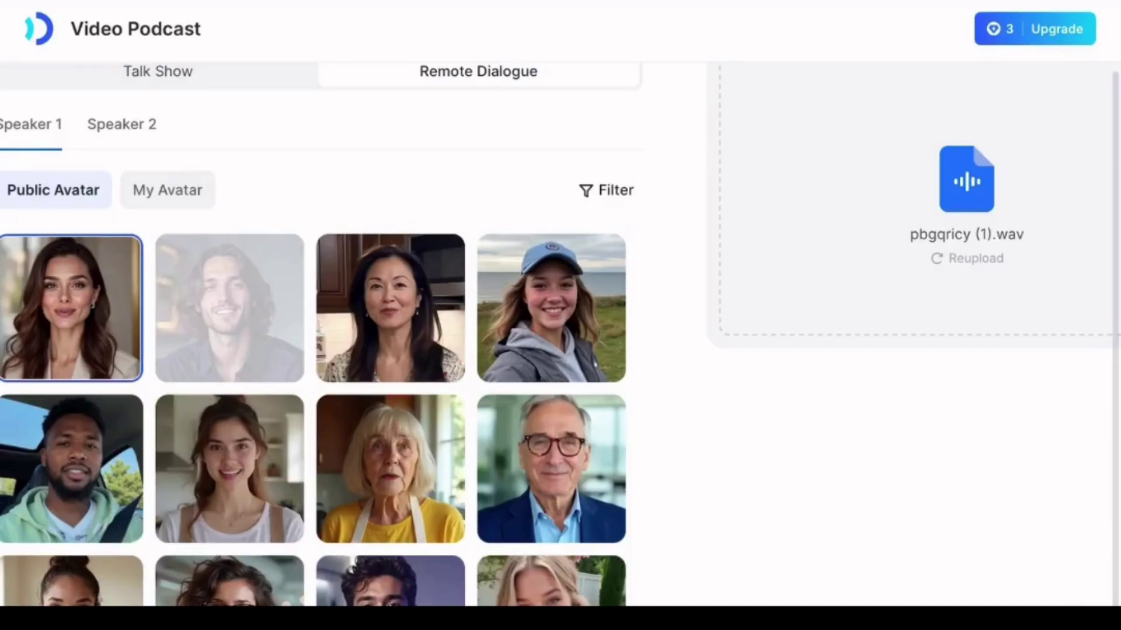
{"action": "scroll", "coordinate": [350, 332], "scroll_direction": "left", "scroll_amount": 1}
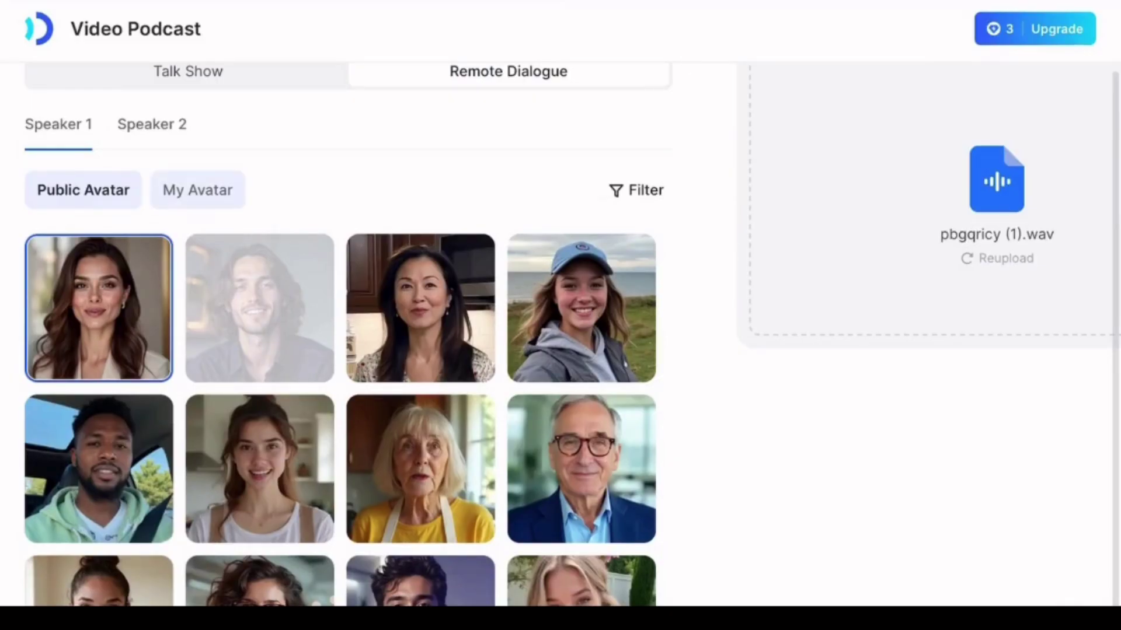
{"action": "left_click", "coordinate": [198, 190]}
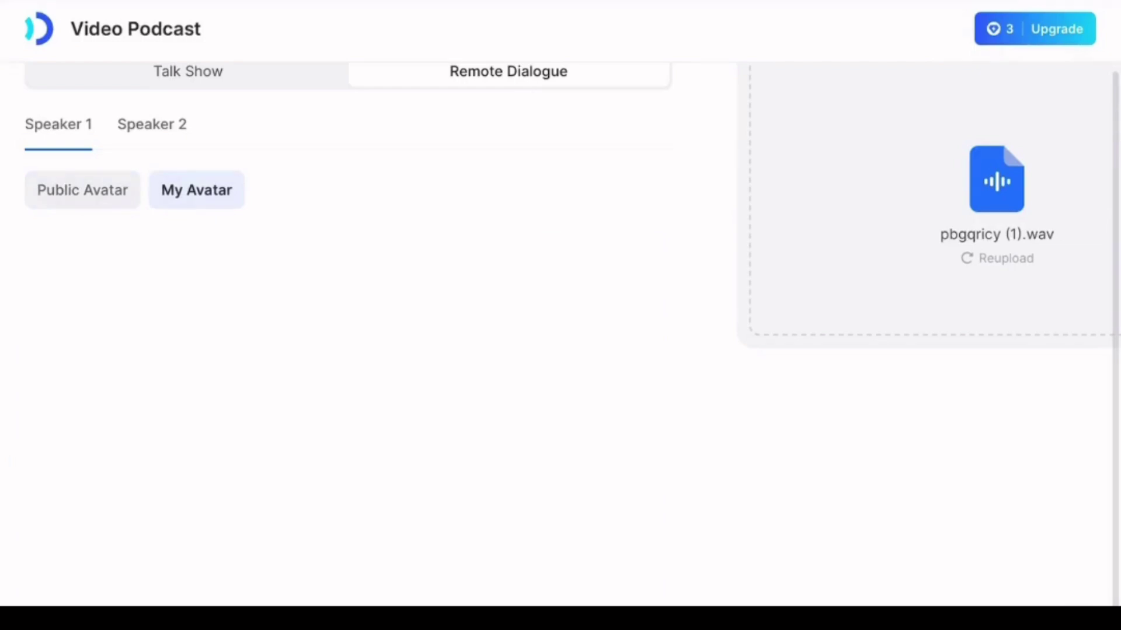
{"action": "scroll", "coordinate": [561, 251], "scroll_direction": "up", "scroll_amount": 2}
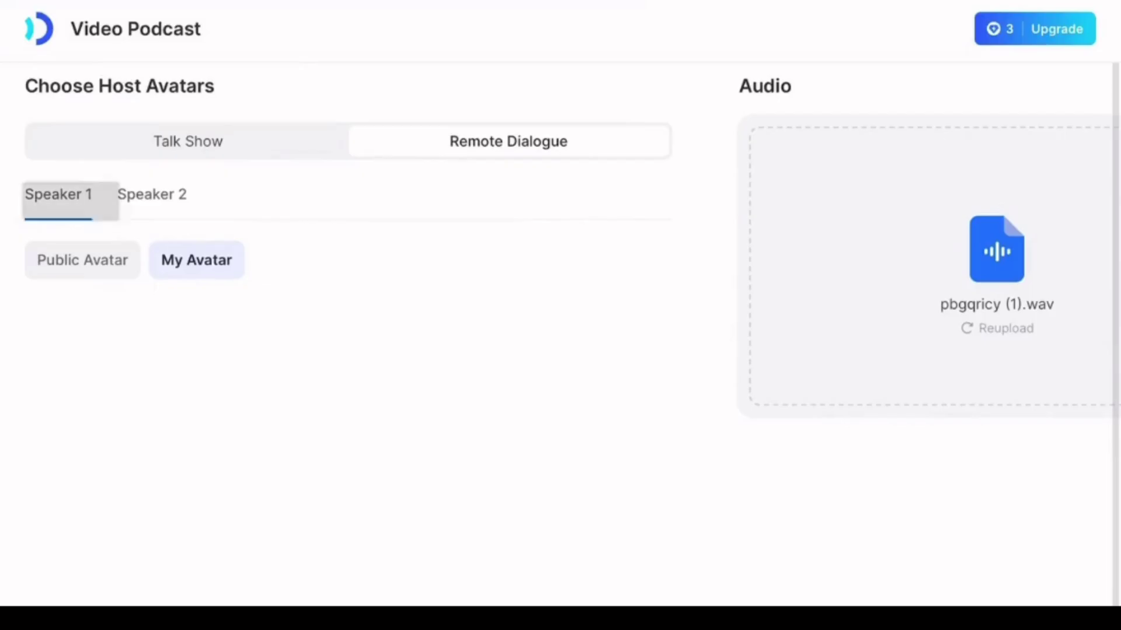
Browse the public avatars and assign the curly-haired woman with glasses and a maroon sweater to Speaker 1
{"action": "left_click", "coordinate": [152, 196]}
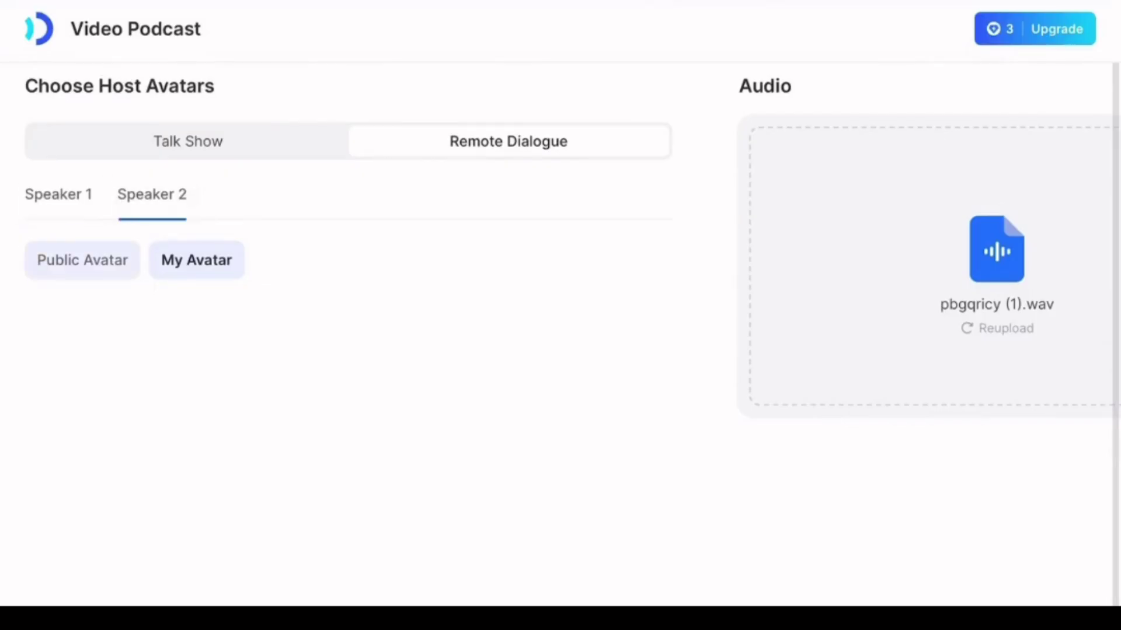
{"action": "left_click", "coordinate": [82, 261]}
{"action": "scroll", "coordinate": [340, 455], "scroll_direction": "down", "scroll_amount": 1}
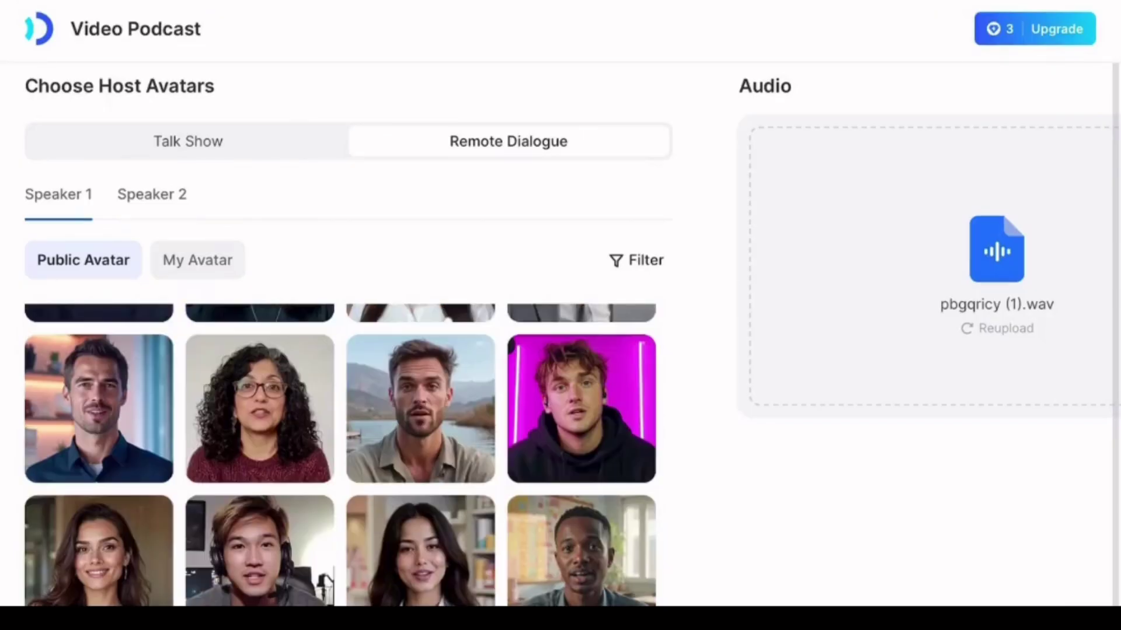
{"action": "left_click", "coordinate": [259, 409]}
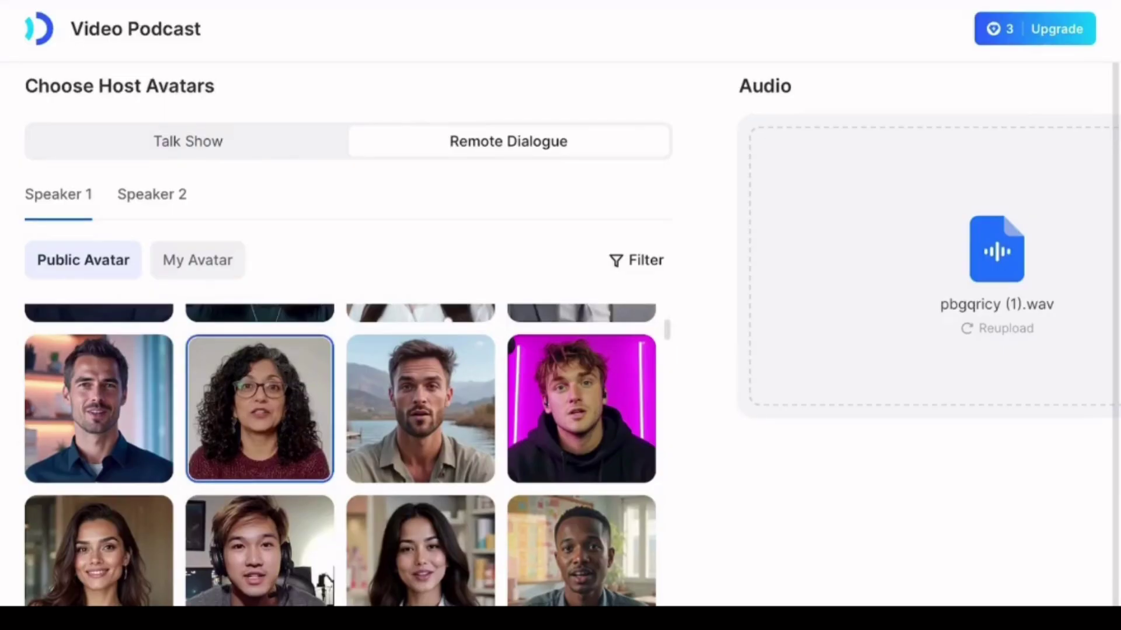
Assign the short-haired man in the dark blue shirt from the public avatars to Speaker 2
{"action": "left_click", "coordinate": [151, 195]}
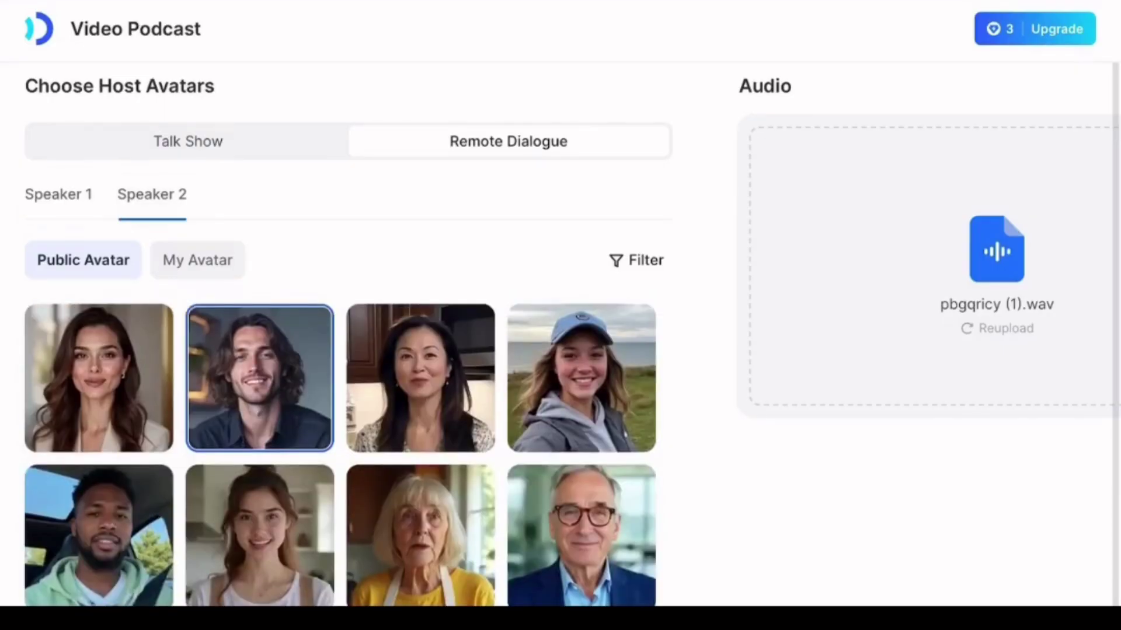
{"action": "scroll", "coordinate": [340, 455], "scroll_direction": "down", "scroll_amount": 6}
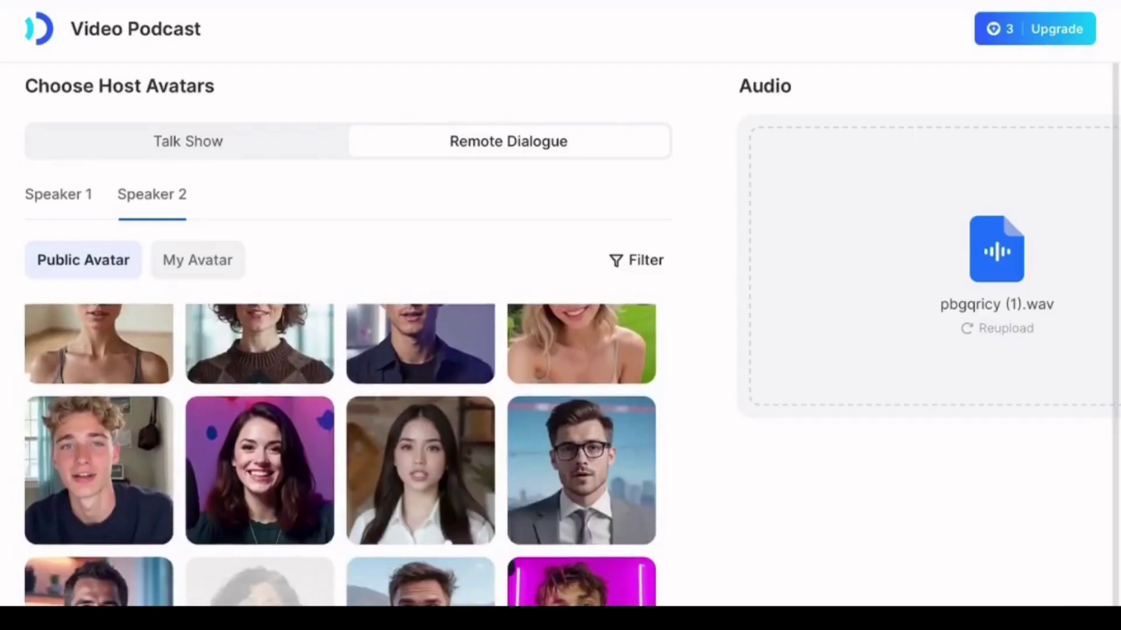
{"action": "scroll", "coordinate": [341, 455], "scroll_direction": "down", "scroll_amount": 4}
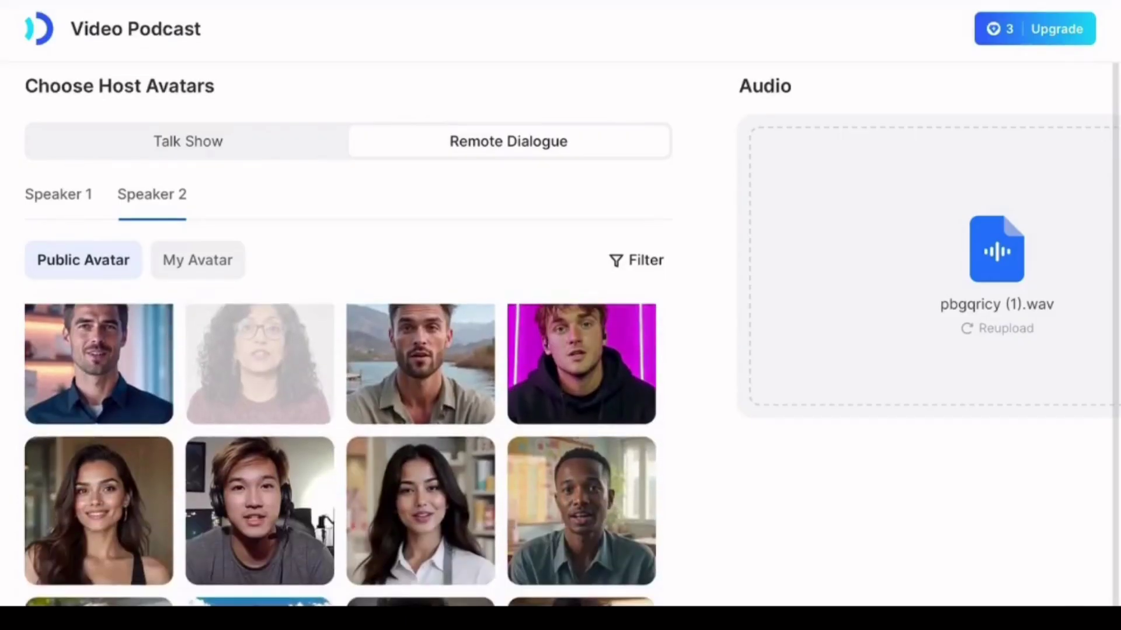
{"action": "scroll", "coordinate": [340, 455], "scroll_direction": "down", "scroll_amount": 2}
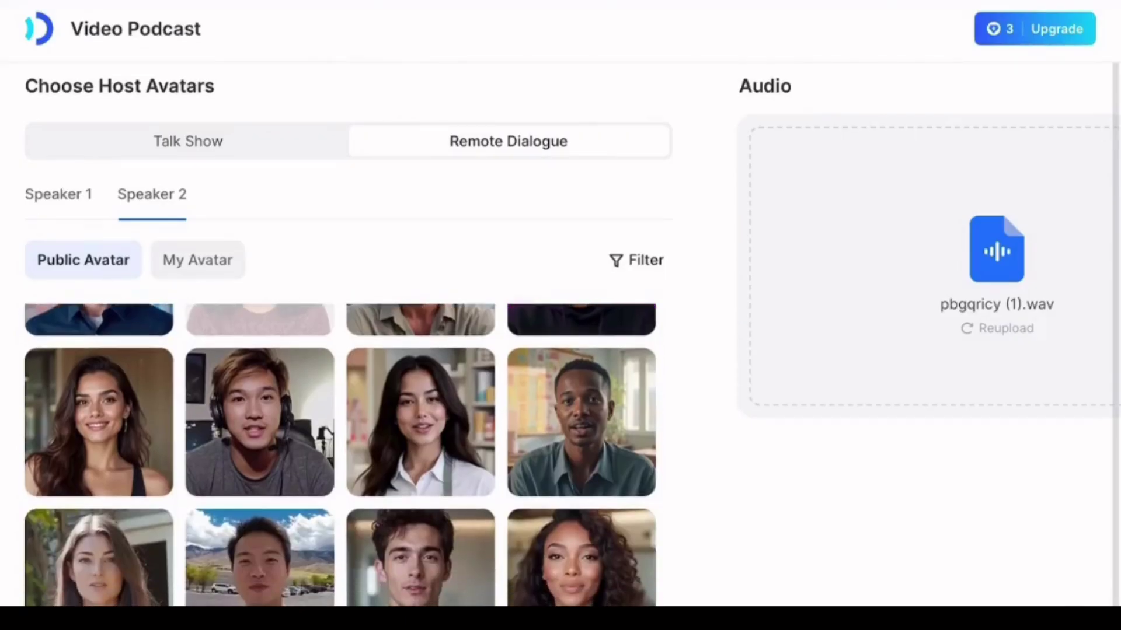
{"action": "scroll", "coordinate": [340, 455], "scroll_direction": "up", "scroll_amount": 3}
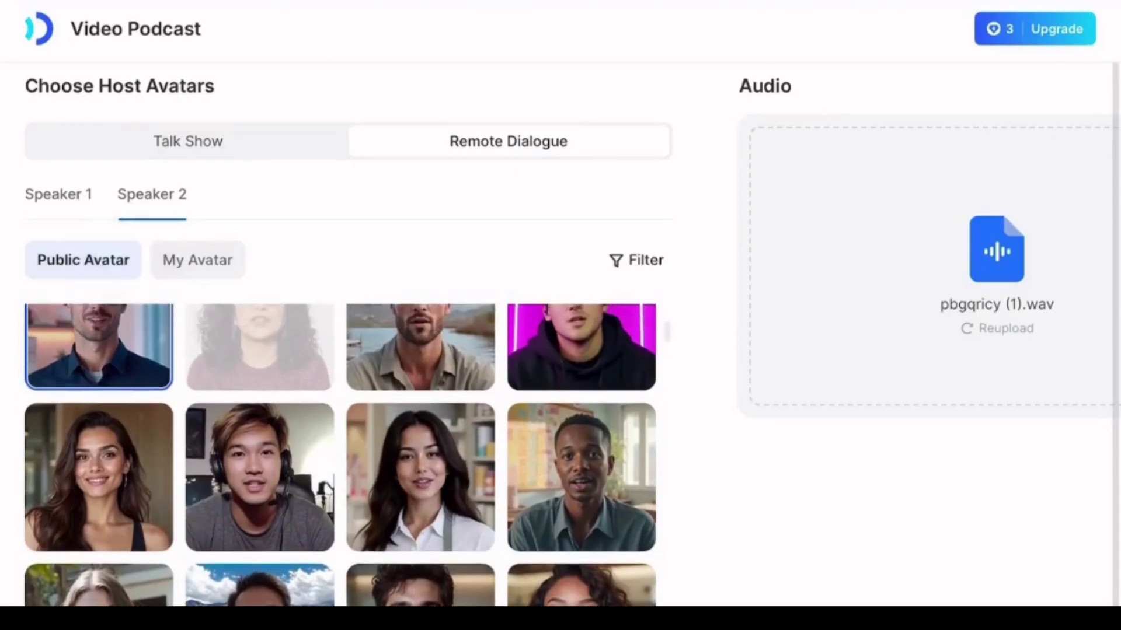